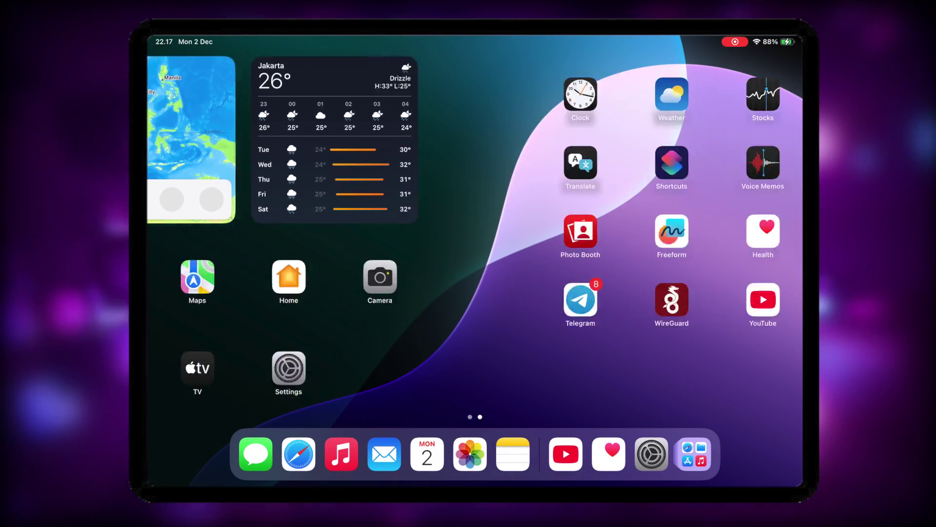
Flip between the iPad Home Screen pages, then open Control Center with connectivity controls expanded.
{"action": "scroll", "coordinate": [468, 244], "scroll_direction": "left", "scroll_amount": 5}
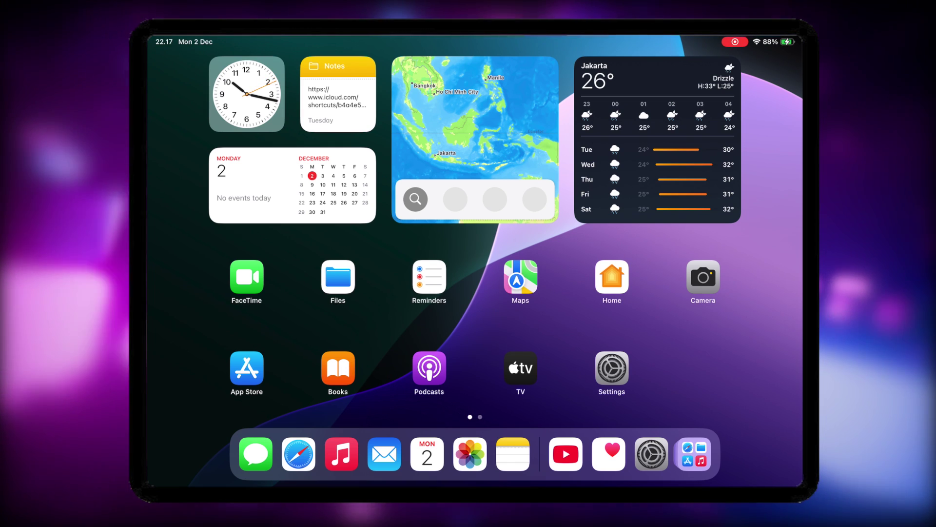
{"action": "scroll", "coordinate": [469, 244], "scroll_direction": "right", "scroll_amount": 5}
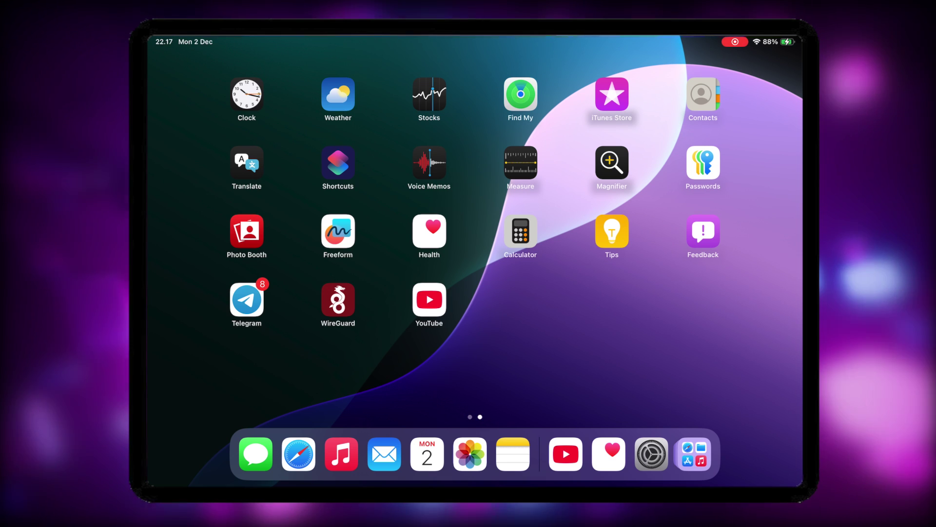
{"action": "left_click_drag", "start_coordinate": [760, 39], "coordinate": [760, 244]}
{"action": "left_click", "coordinate": [649, 129]}
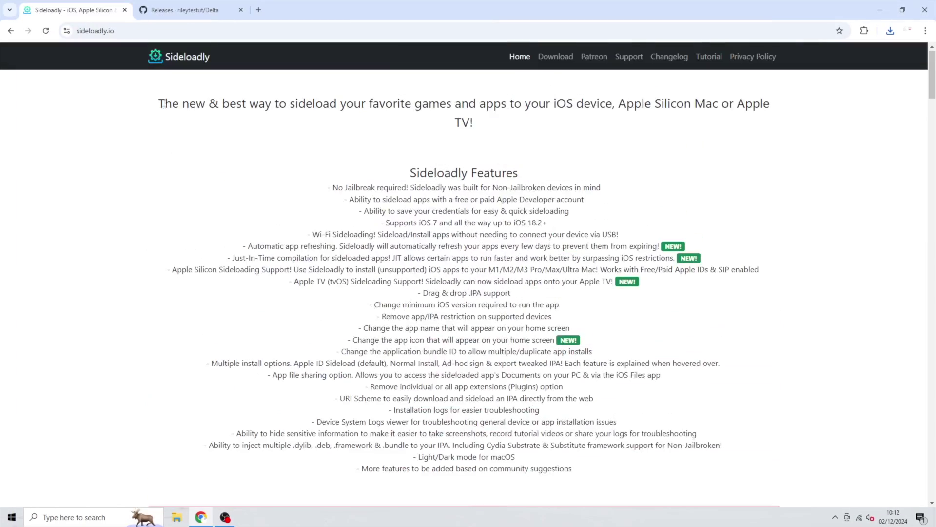
Scroll sideloadly.io down to the Important Windows Task note and Download Sideloadly buttons.
{"action": "left_click_drag", "start_coordinate": [162, 103], "coordinate": [746, 104]}
{"action": "left_click", "coordinate": [442, 239]}
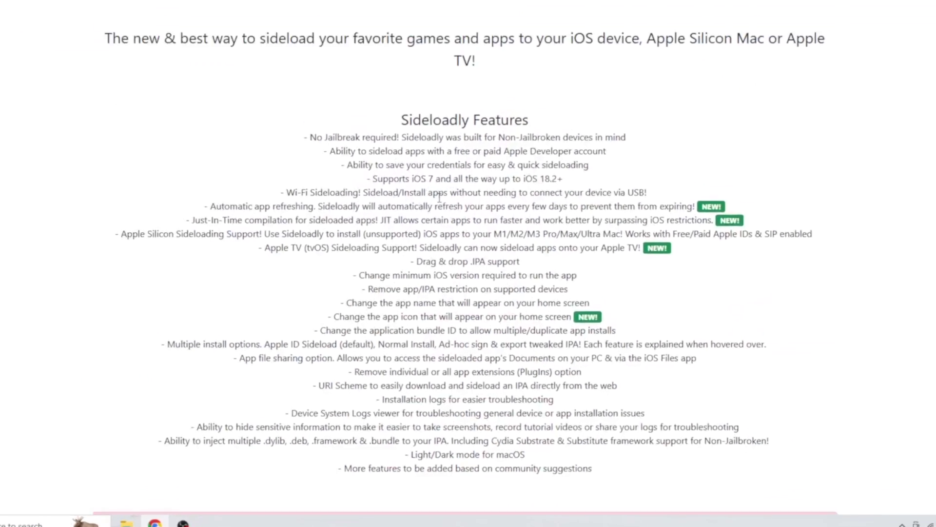
{"action": "scroll", "coordinate": [439, 197], "scroll_direction": "down", "scroll_amount": 5}
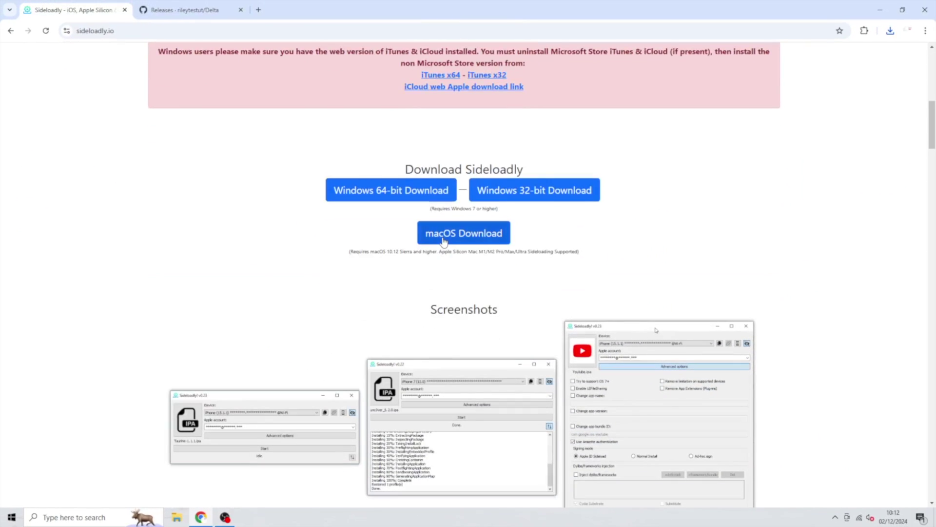
{"action": "scroll", "coordinate": [443, 241], "scroll_direction": "down", "scroll_amount": 3}
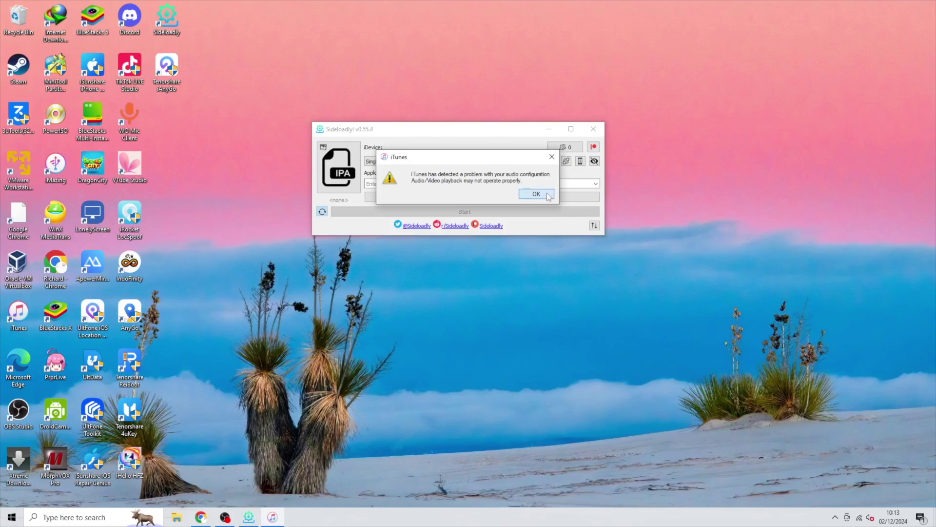
Dismiss the iTunes audio-configuration warning with OK.
{"action": "left_click", "coordinate": [548, 196]}
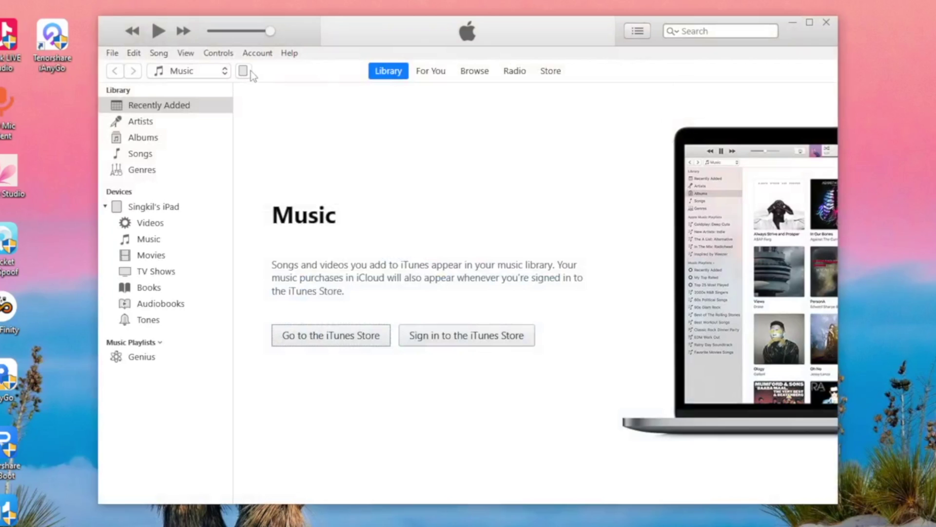
Open the iPad's Summary page and authorize this computer with the Apple ID and password.
{"action": "left_click", "coordinate": [245, 71]}
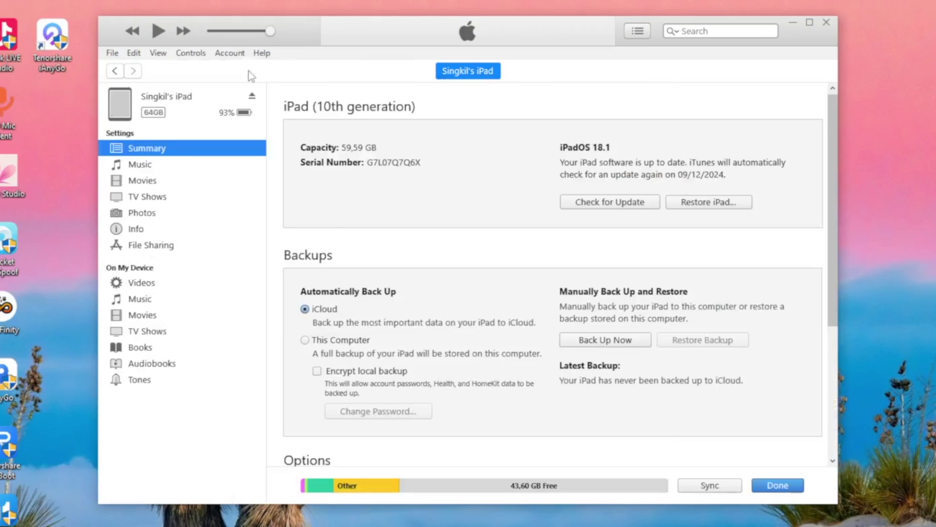
{"action": "left_click", "coordinate": [238, 55]}
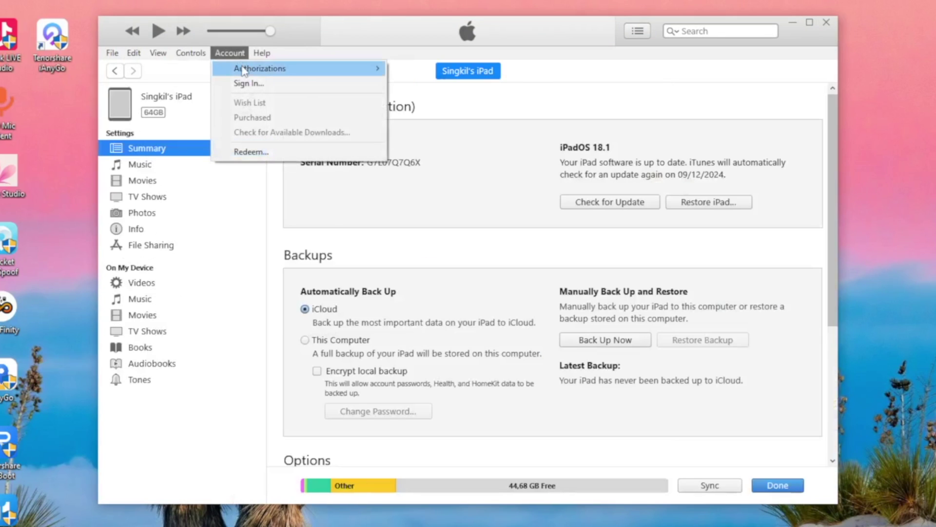
{"action": "mouse_move", "coordinate": [309, 68]}
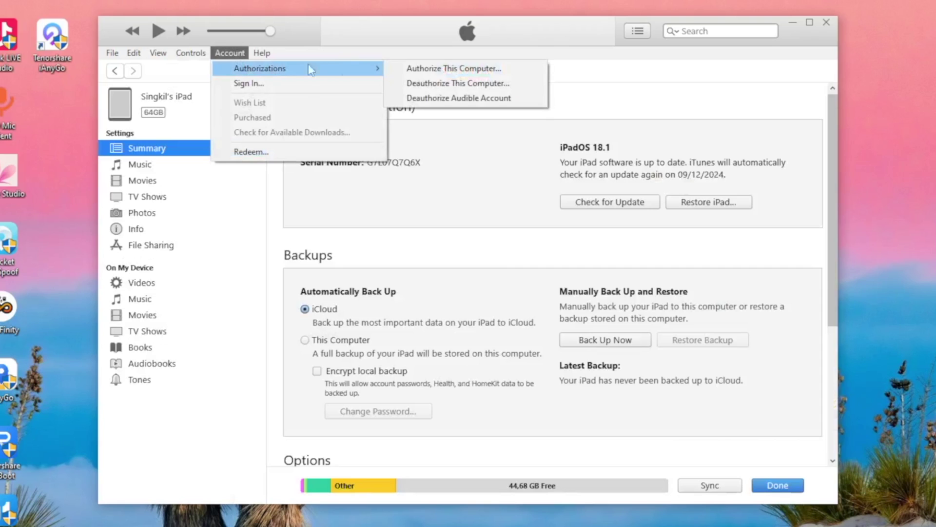
{"action": "left_click", "coordinate": [446, 72]}
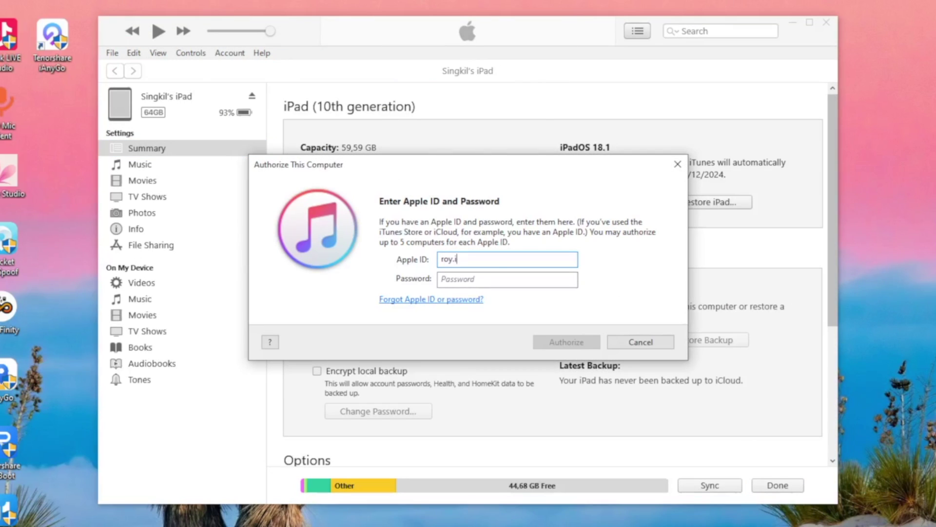
{"action": "type", "text": "••••••••••"}
{"action": "key", "text": "Return"}
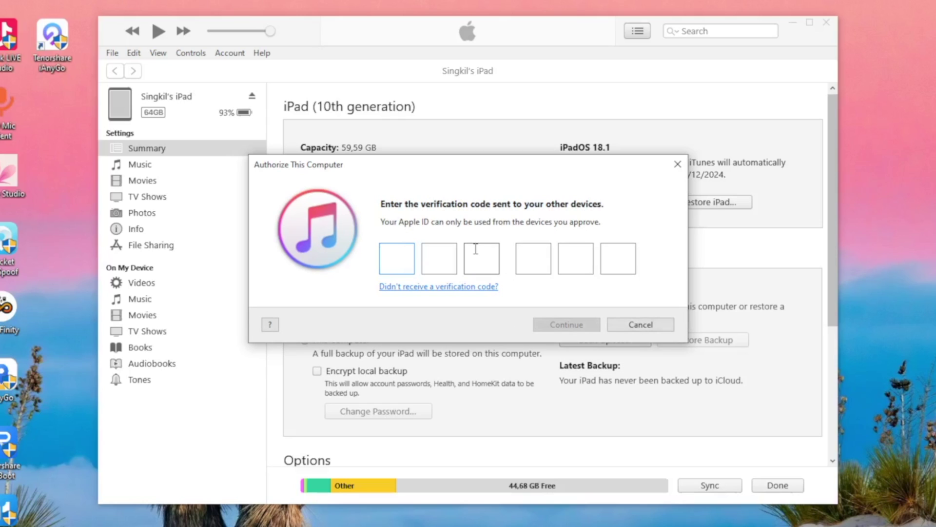
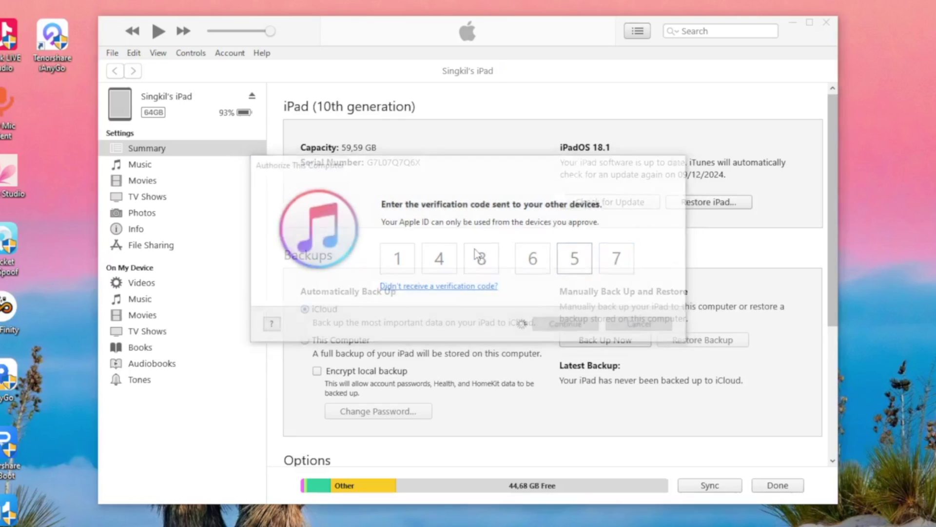
Enter the verification code and acknowledge the successful authorization message.
{"action": "left_click", "coordinate": [230, 53]}
{"action": "left_click", "coordinate": [485, 187]}
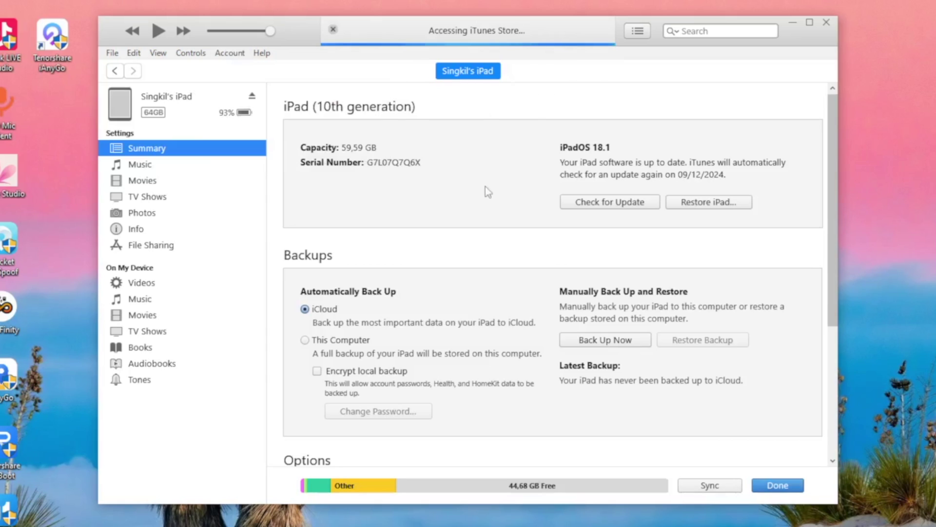
{"action": "left_click", "coordinate": [551, 222]}
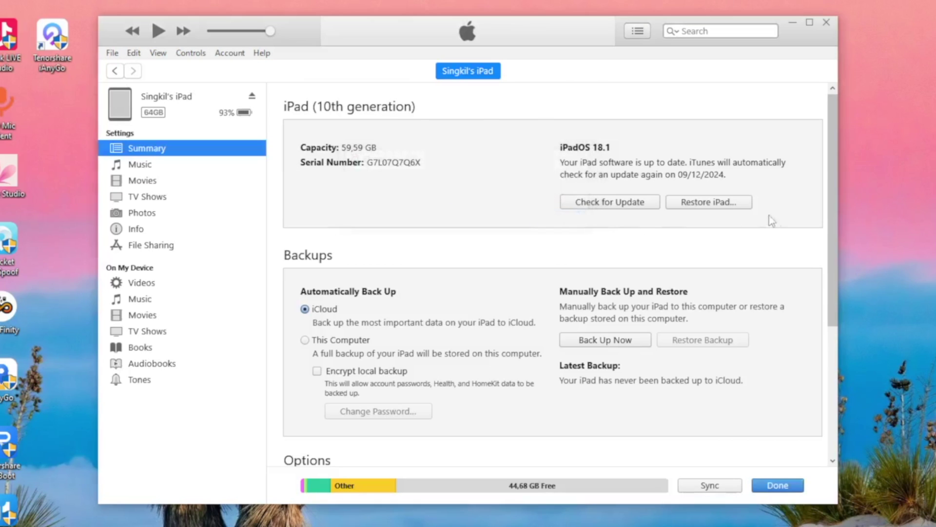
Scroll to Options and apply the 'Sync with this iPad over Wi-Fi' setting.
{"action": "left_click_drag", "start_coordinate": [828, 219], "coordinate": [817, 379]}
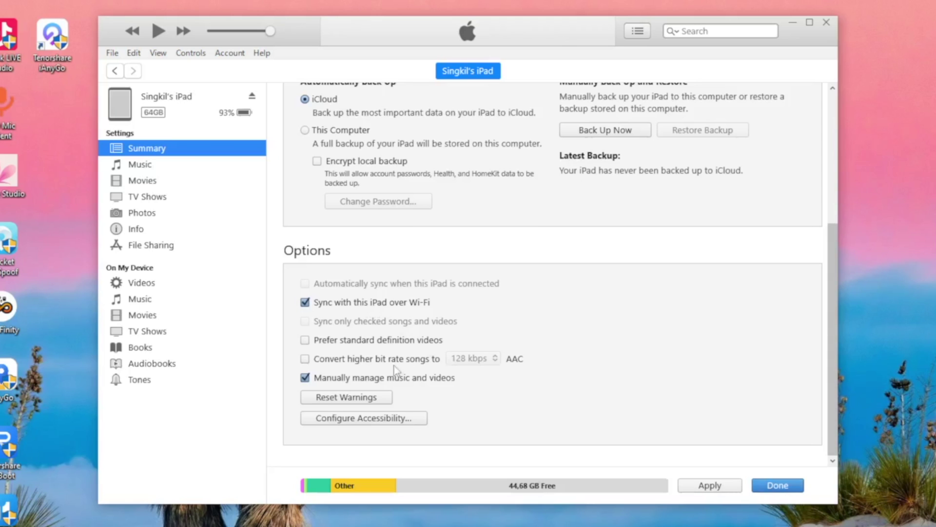
{"action": "left_click", "coordinate": [713, 485]}
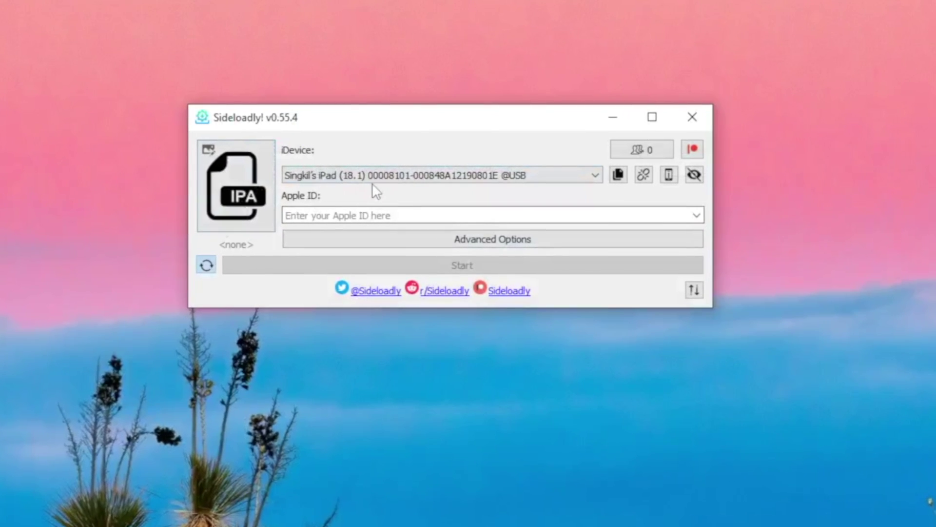
Switch the iDevice target between the iPad's Wi-Fi and USB connections, ending on USB.
{"action": "left_click", "coordinate": [410, 176]}
{"action": "left_click", "coordinate": [498, 200]}
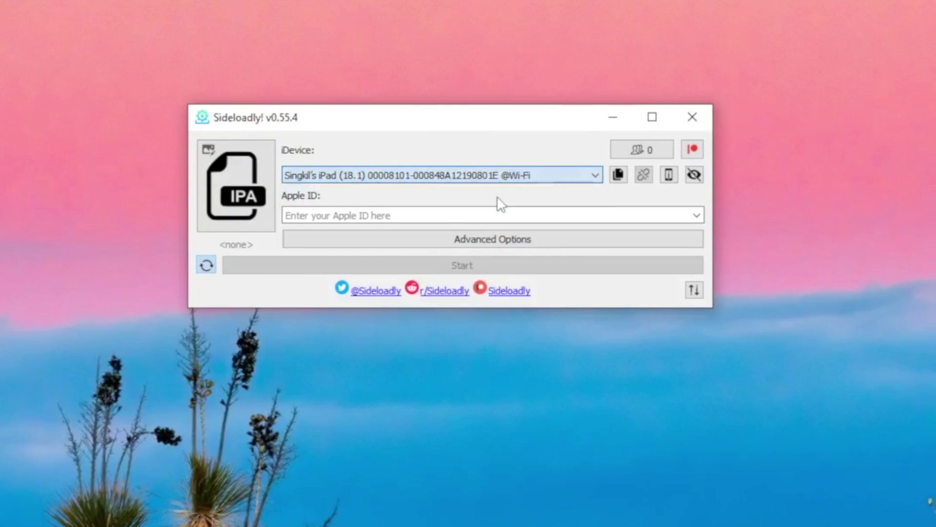
{"action": "left_click", "coordinate": [513, 176]}
{"action": "left_click", "coordinate": [453, 189]}
{"action": "left_click", "coordinate": [434, 177]}
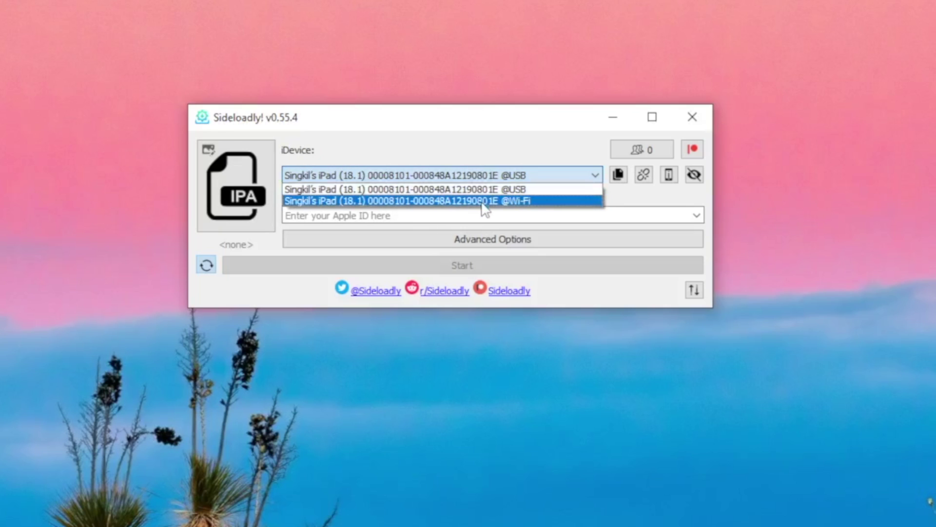
{"action": "left_click", "coordinate": [489, 200]}
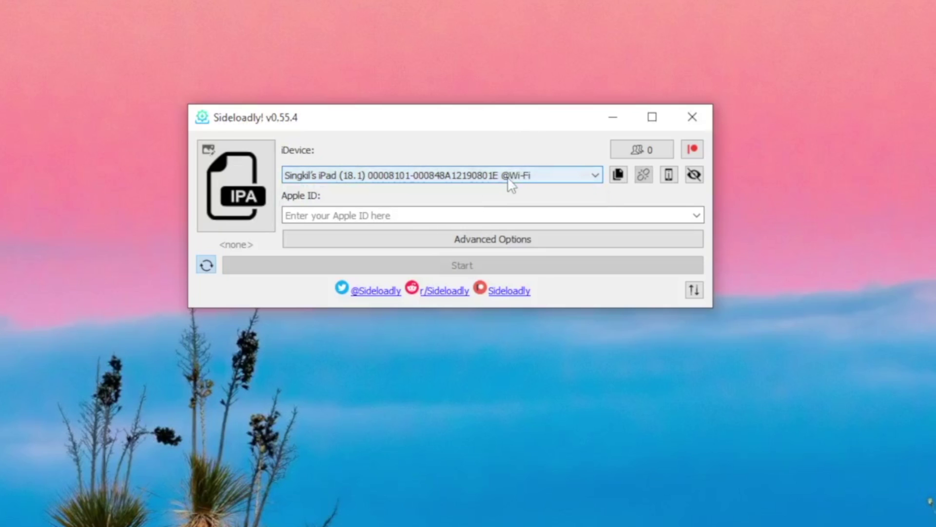
{"action": "left_click", "coordinate": [507, 179]}
{"action": "left_click", "coordinate": [505, 191]}
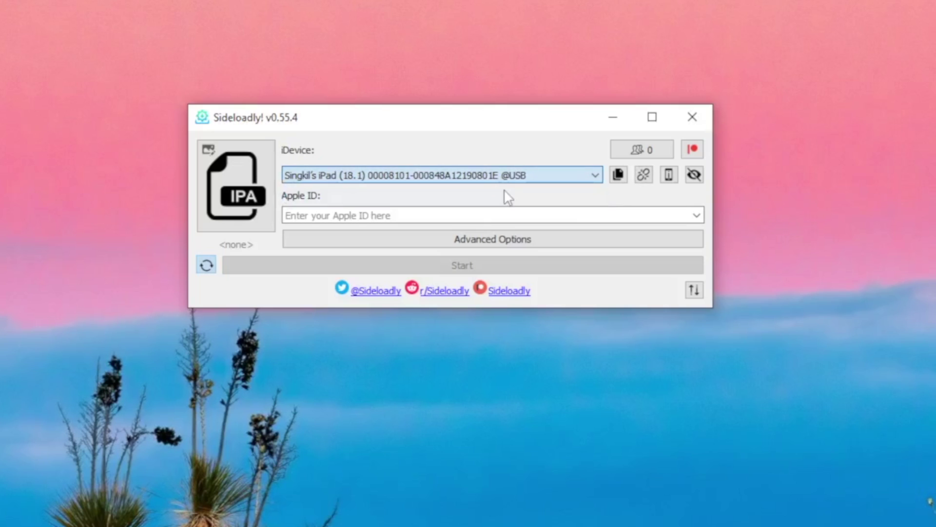
{"action": "left_click", "coordinate": [644, 175]}
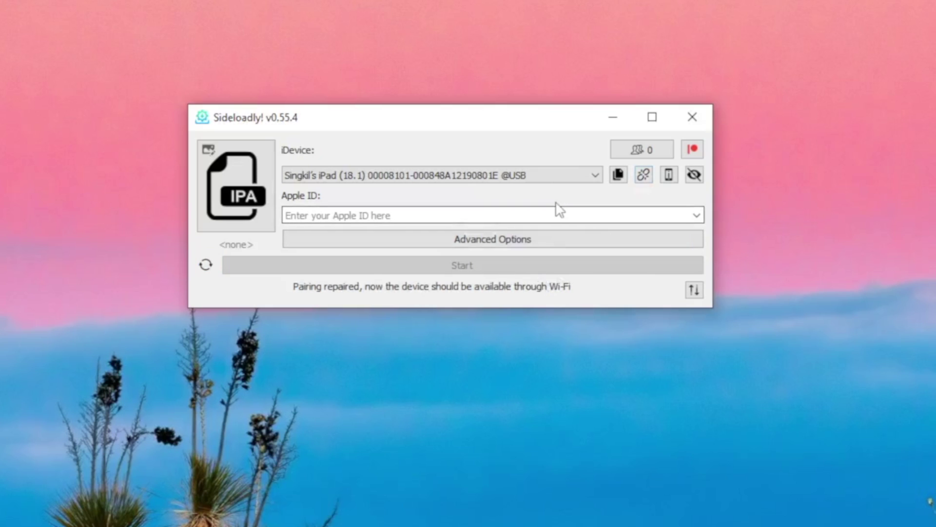
{"action": "left_click", "coordinate": [550, 181]}
{"action": "left_click", "coordinate": [549, 181]}
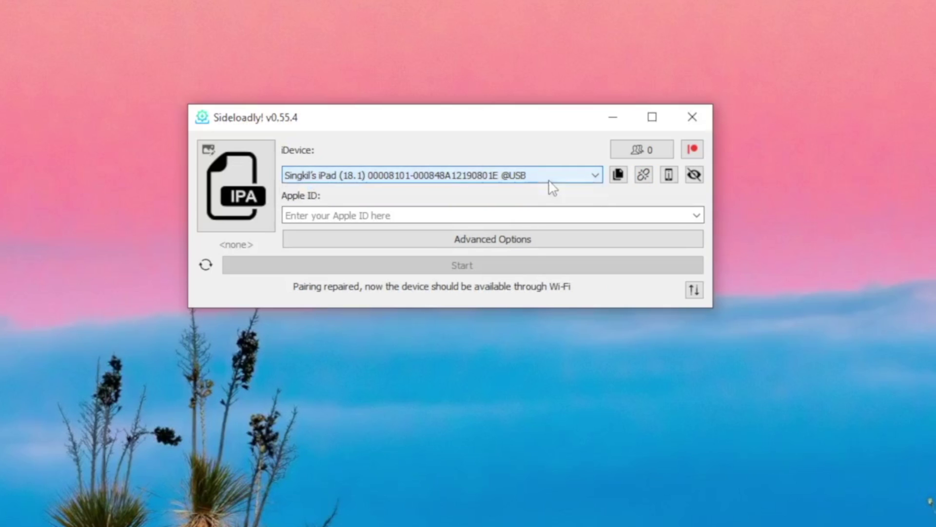
{"action": "left_click", "coordinate": [551, 186]}
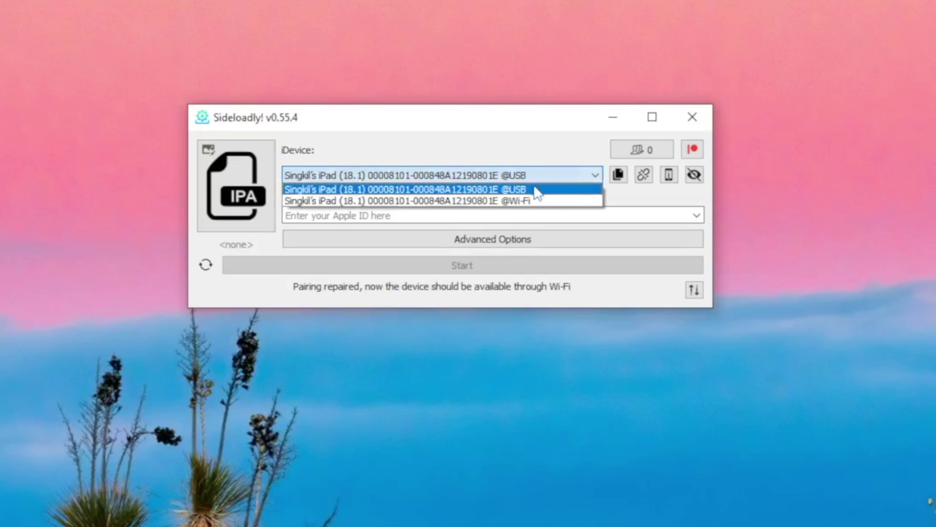
{"action": "left_click", "coordinate": [490, 192]}
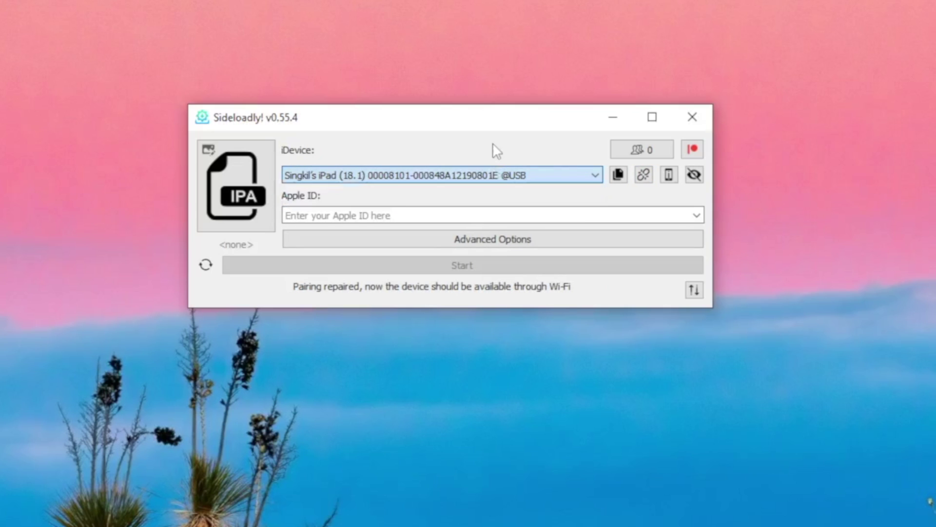
{"action": "left_click", "coordinate": [247, 202]}
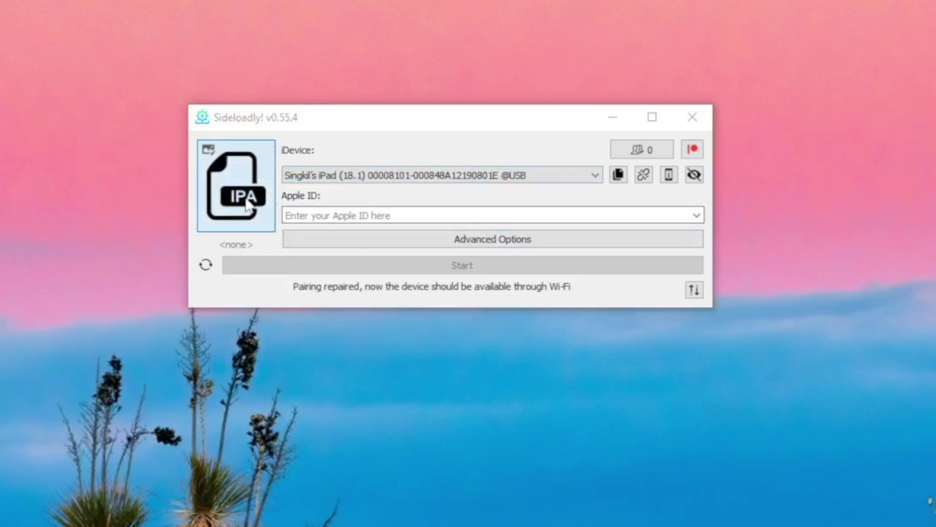
Pick Delta_1_6.ipa from the Downloads folder in the file dialog.
{"action": "left_click", "coordinate": [267, 288]}
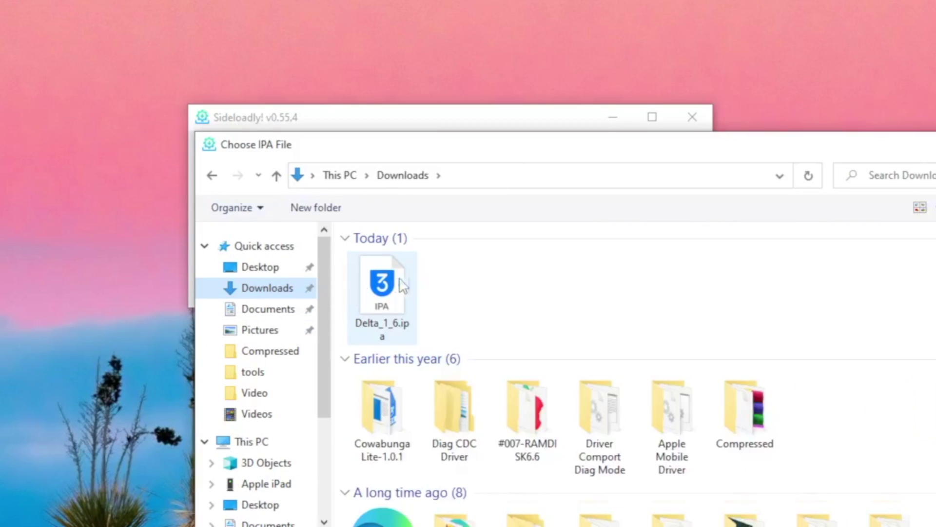
{"action": "double_click", "coordinate": [383, 285]}
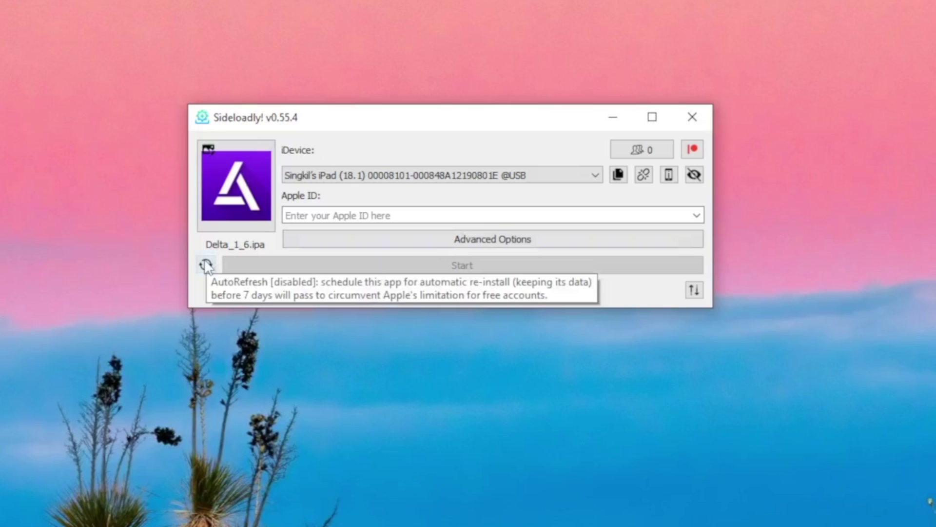
Paste the Apple ID e-mail, start signing, and confirm the Apple ID password to install Delta.
{"action": "left_click", "coordinate": [390, 215]}
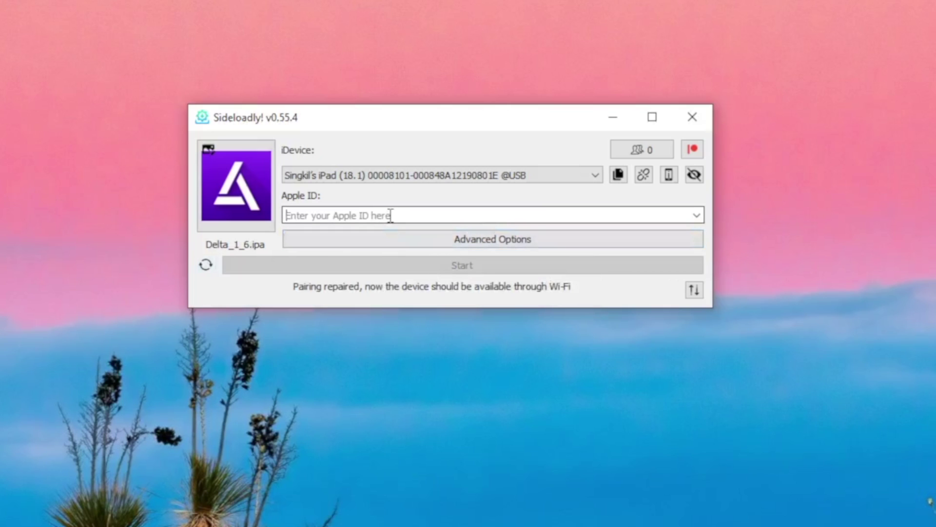
{"action": "key", "text": "ctrl+v"}
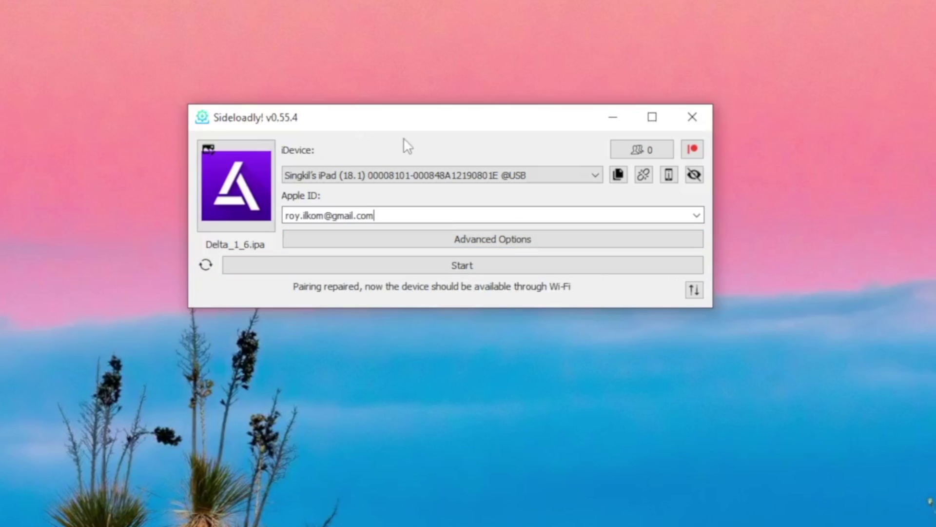
{"action": "key", "text": "Return"}
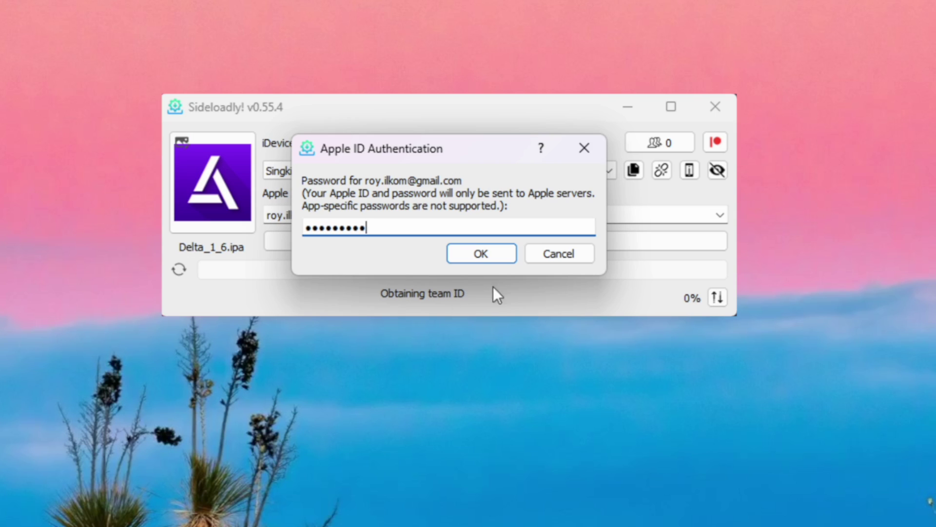
{"action": "left_click", "coordinate": [505, 258]}
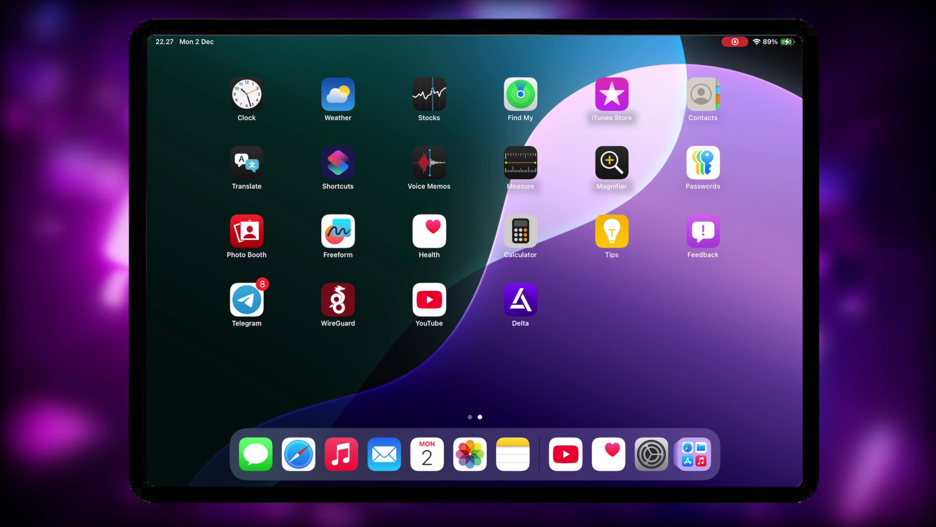
Launch Delta, dismiss the Untrusted Developer alert, and go to Settings > General.
{"action": "left_click", "coordinate": [520, 299]}
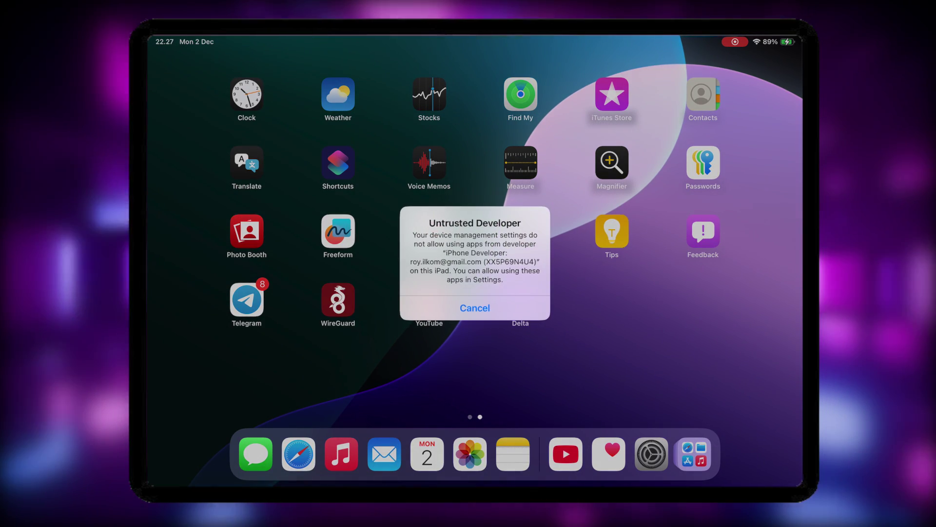
{"action": "left_click", "coordinate": [475, 311]}
{"action": "left_click", "coordinate": [651, 454]}
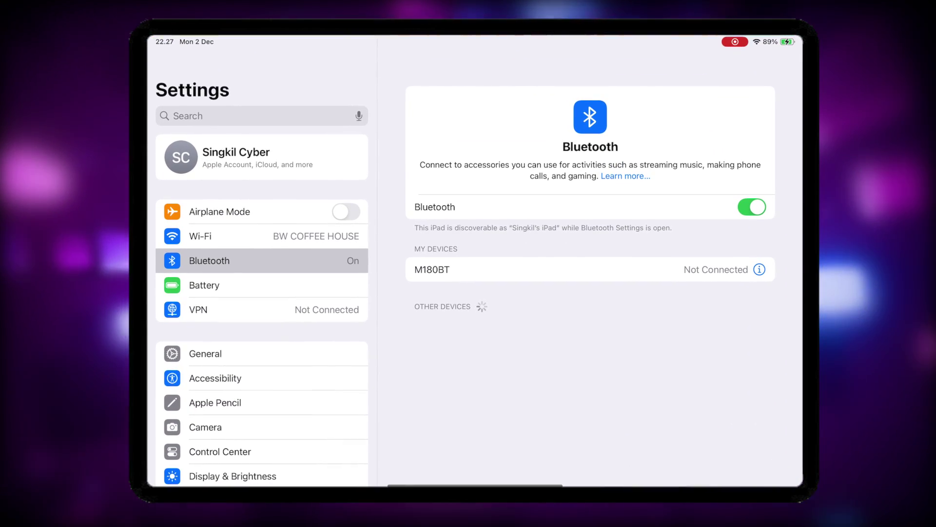
{"action": "left_click", "coordinate": [205, 354]}
{"action": "scroll", "coordinate": [590, 292], "scroll_direction": "down", "scroll_amount": 5}
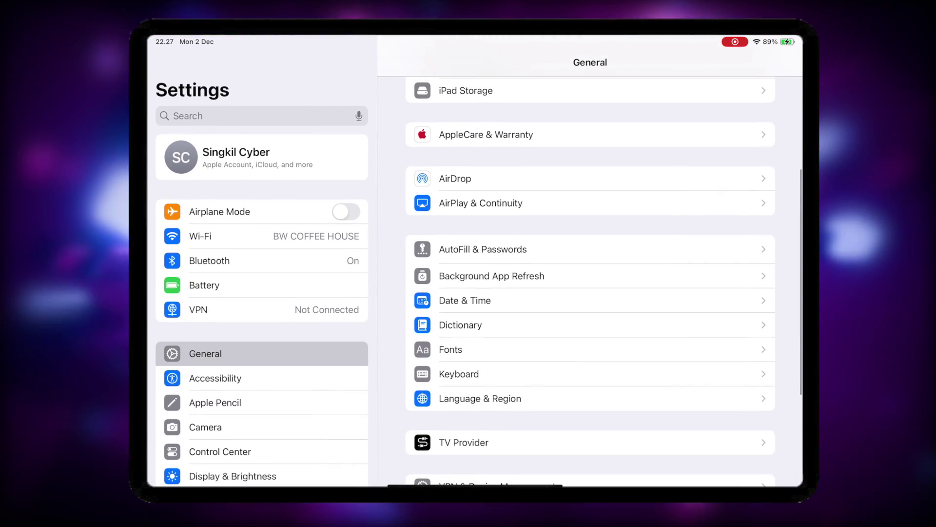
Trust and allow the developer in VPN & Device Management, then return to the Home Screen.
{"action": "left_click", "coordinate": [497, 393]}
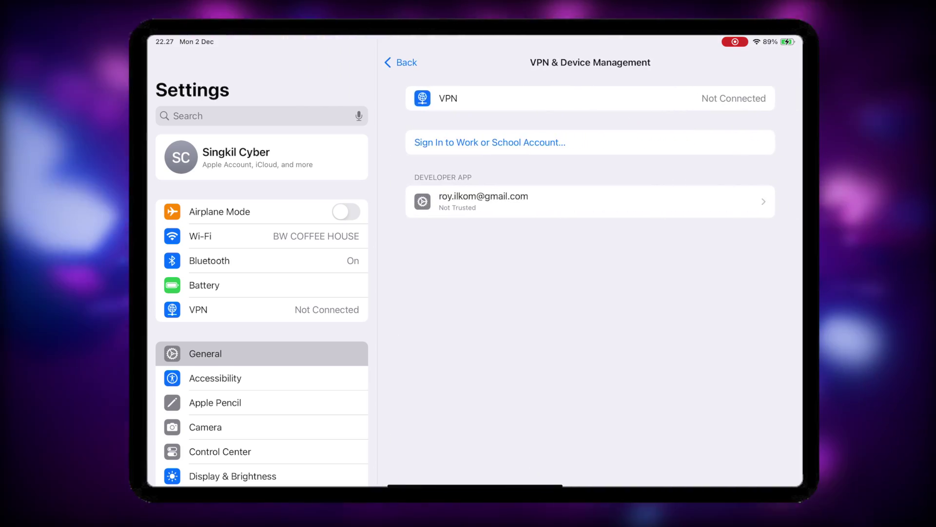
{"action": "left_click", "coordinate": [512, 195]}
{"action": "left_click", "coordinate": [590, 144]}
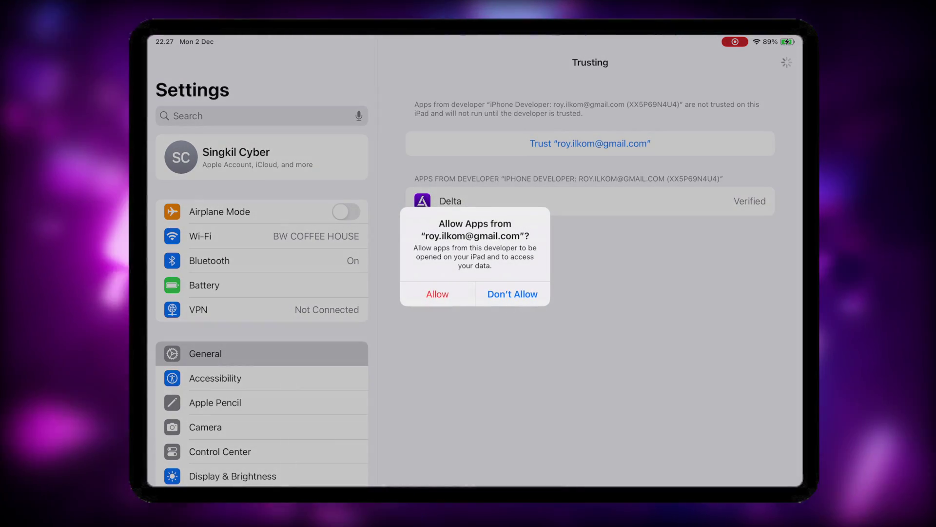
{"action": "left_click", "coordinate": [437, 293]}
{"action": "left_click_drag", "start_coordinate": [475, 485], "coordinate": [475, 292]}
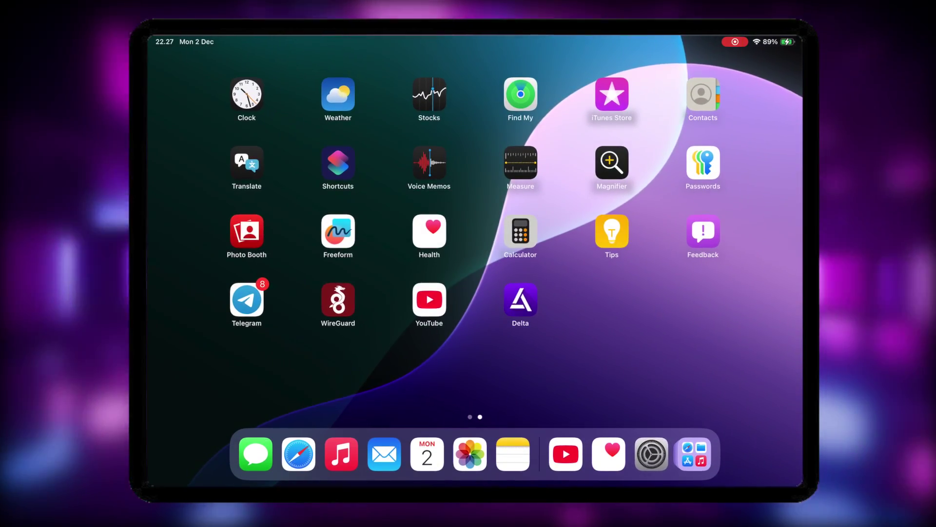
{"action": "left_click", "coordinate": [519, 305]}
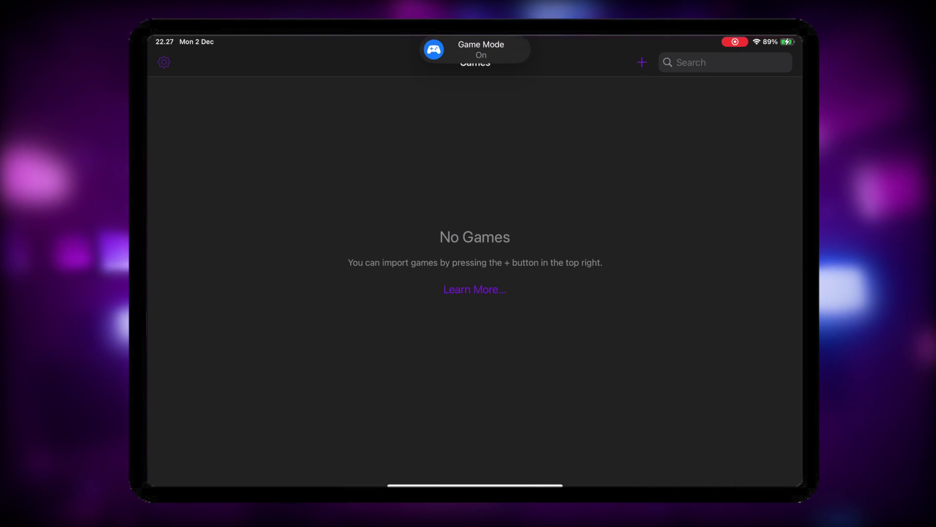
{"action": "left_click", "coordinate": [642, 61]}
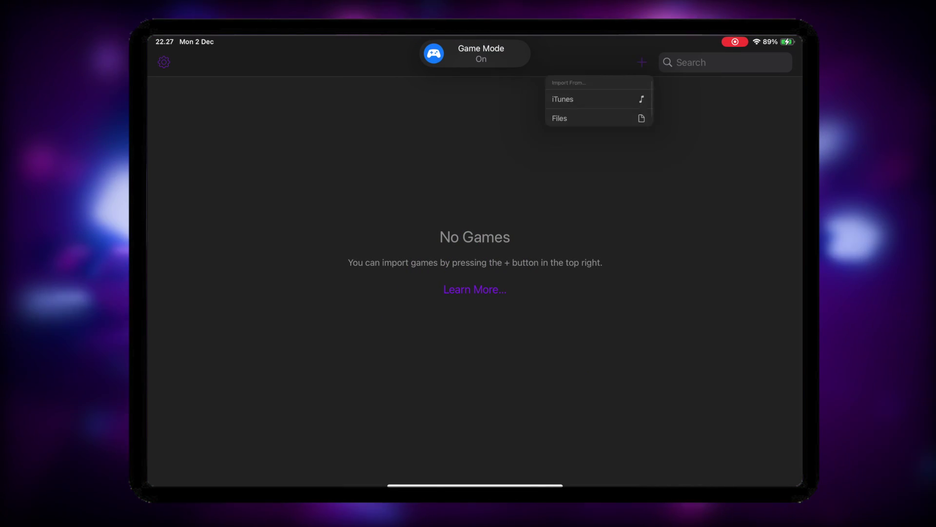
{"action": "left_click", "coordinate": [164, 62]}
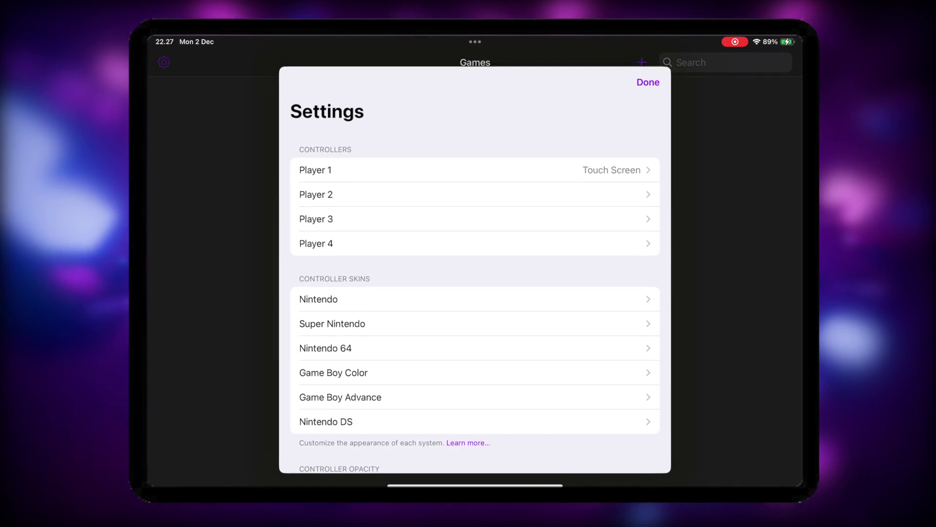
{"action": "scroll", "coordinate": [475, 273], "scroll_direction": "down", "scroll_amount": 5}
{"action": "scroll", "coordinate": [475, 273], "scroll_direction": "down", "scroll_amount": 2}
{"action": "scroll", "coordinate": [475, 273], "scroll_direction": "up", "scroll_amount": 10}
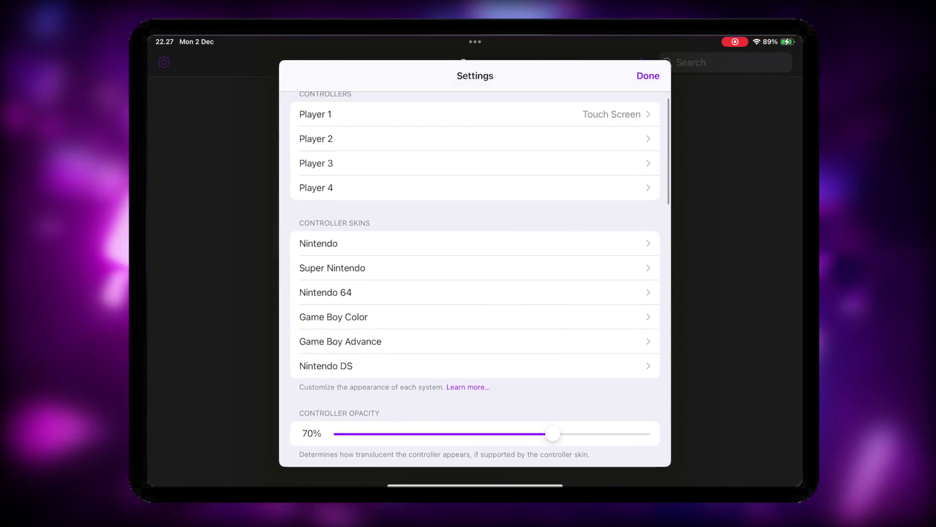
{"action": "left_click_drag", "start_coordinate": [475, 146], "coordinate": [475, 438]}
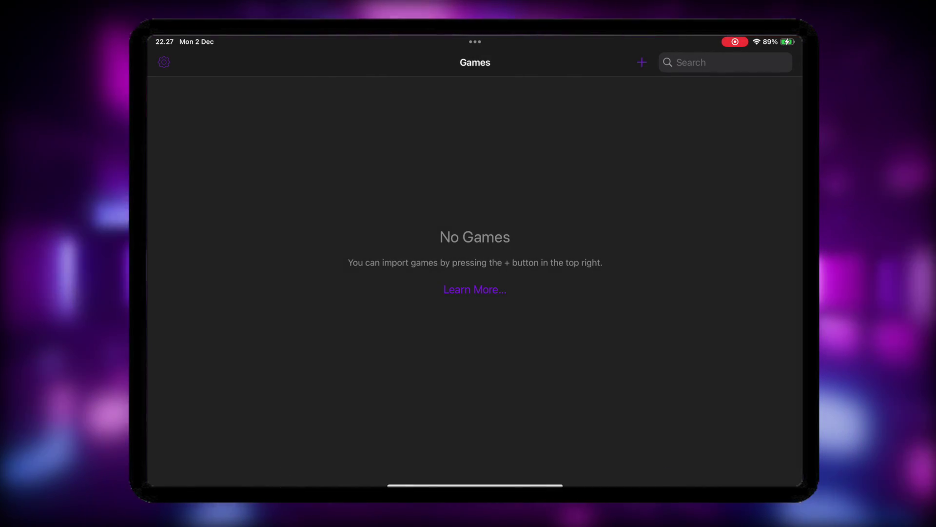
{"action": "left_click_drag", "start_coordinate": [475, 485], "coordinate": [475, 292]}
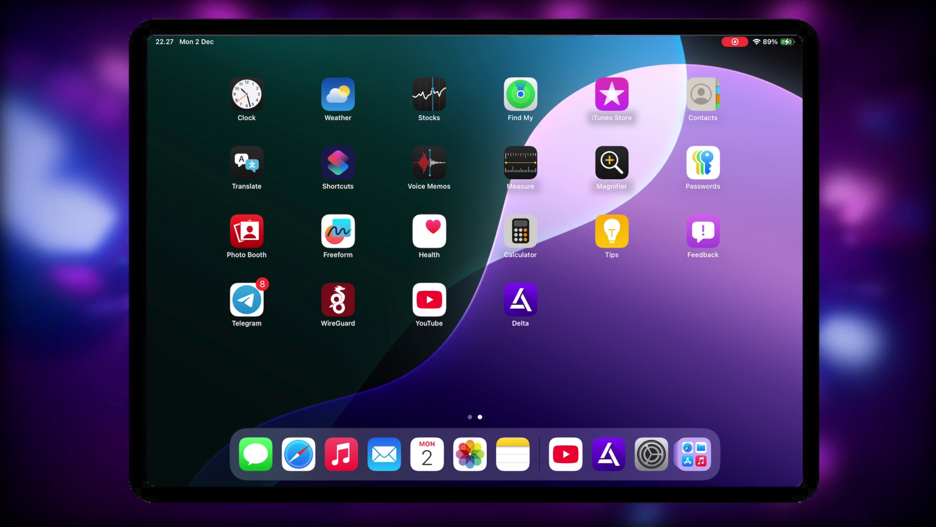
{"action": "left_click_drag", "start_coordinate": [341, 244], "coordinate": [390, 244]}
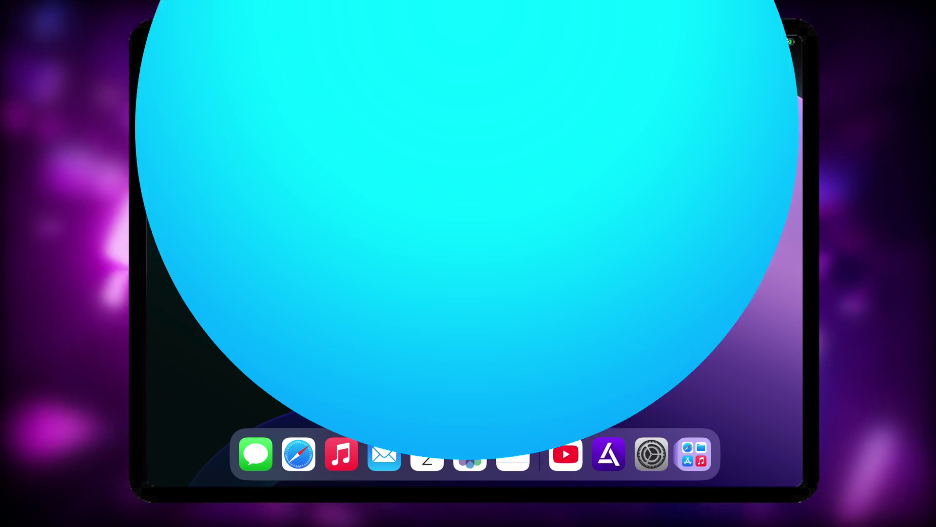